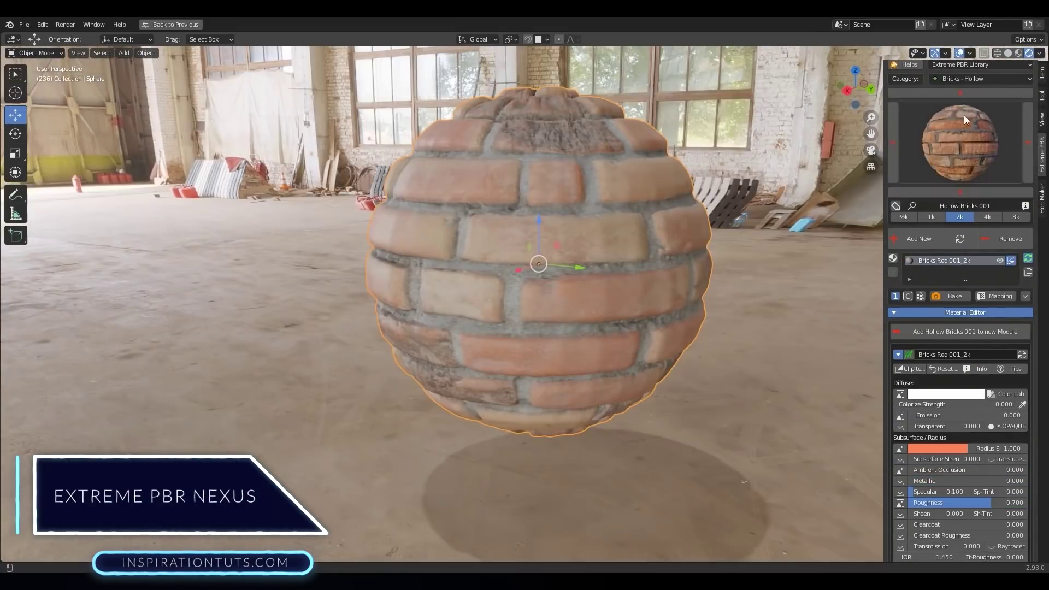
- Apply the Metal Plates 003 material to the sphere and paint Metal Rusty 003 over it as a second module
left_click(980, 78)
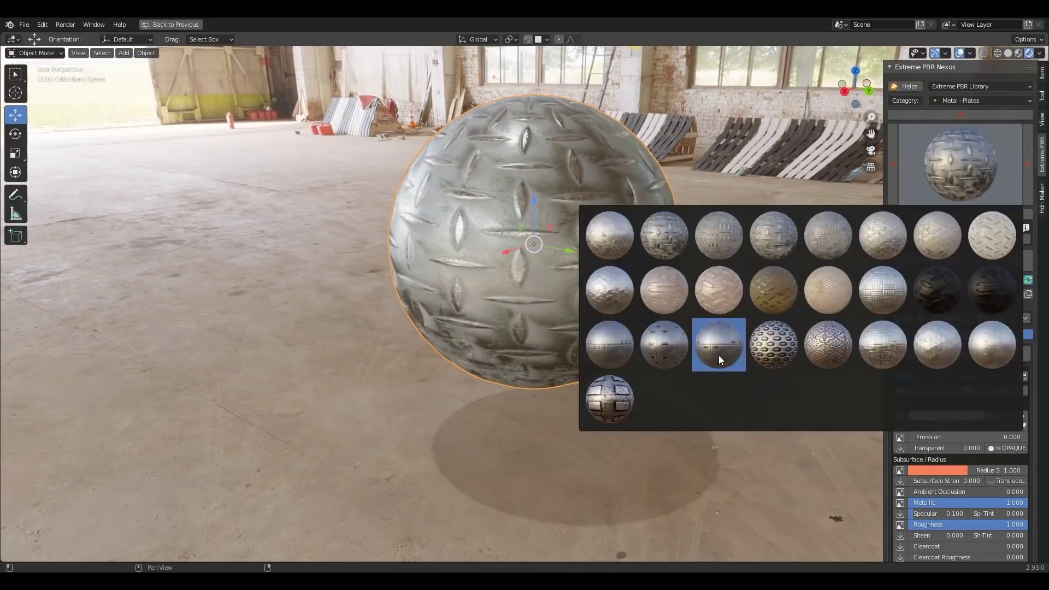
left_click(719, 355)
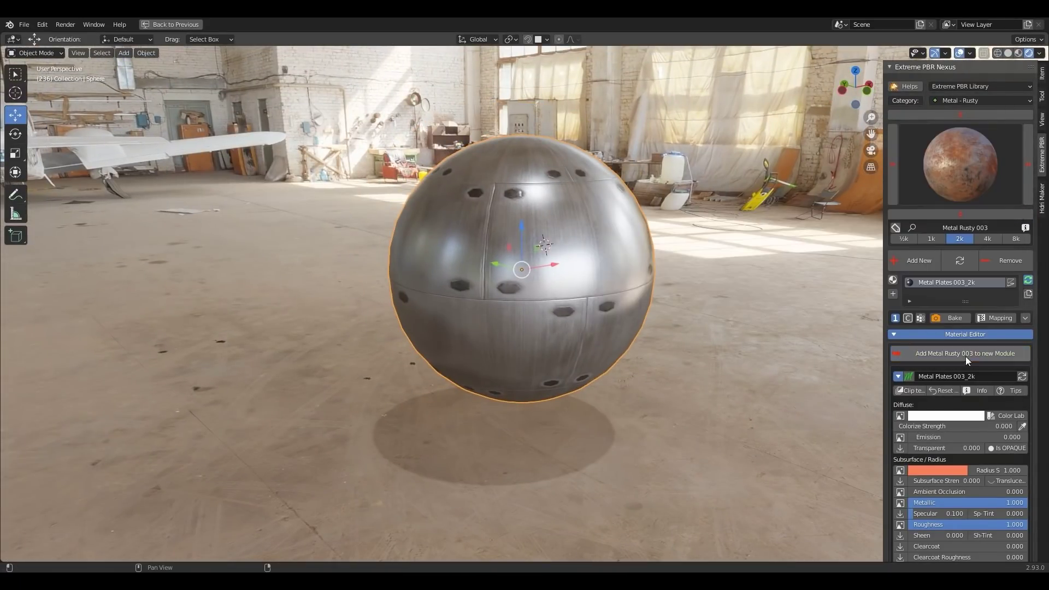
left_click(966, 355)
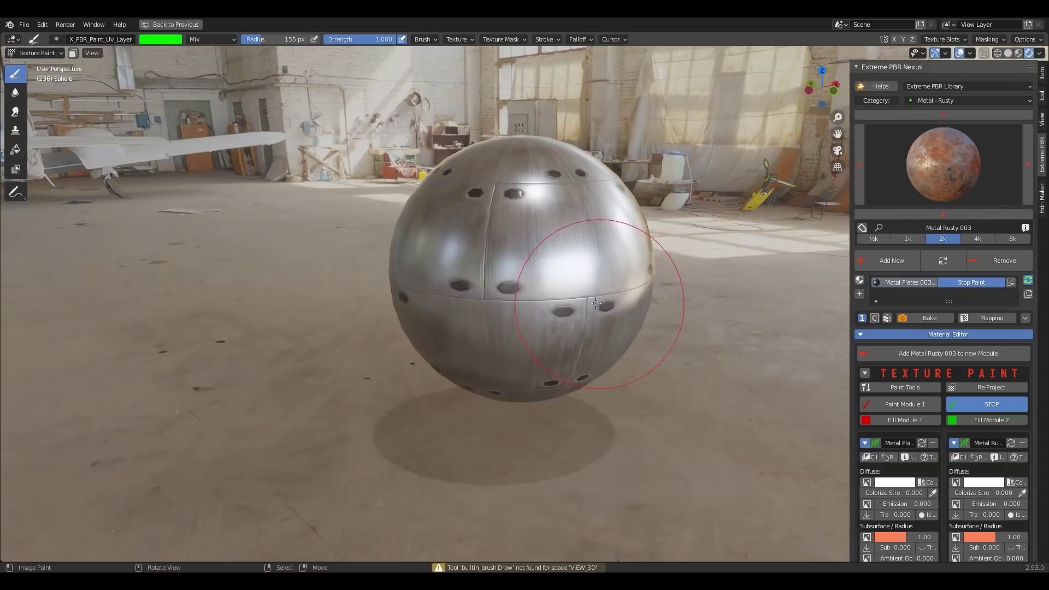
mouse_move(597, 313)
left_mouse_down()
mouse_move(556, 275)
mouse_move(539, 294)
left_mouse_up()
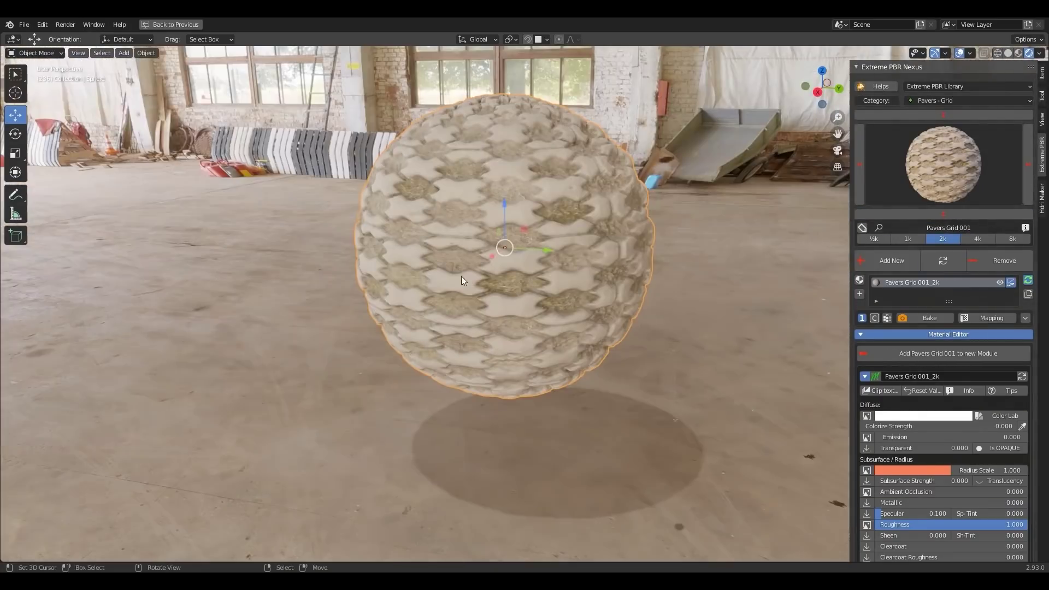
- Try different paver materials from the library on the sphere, including Pavers Grid 002 and Irregular Stone Pavers 001
left_click(941, 261)
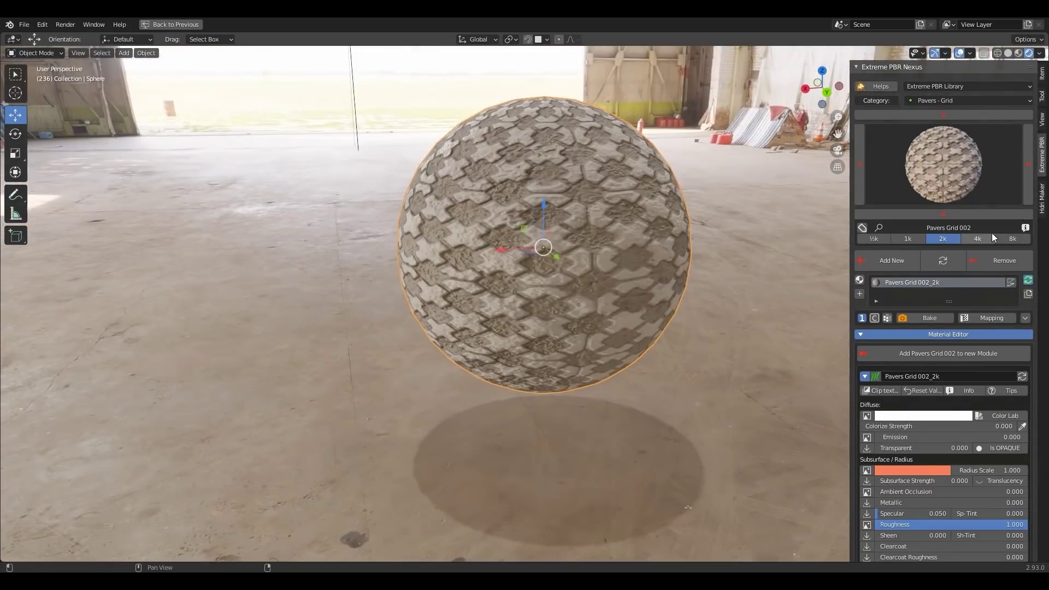
left_click(957, 179)
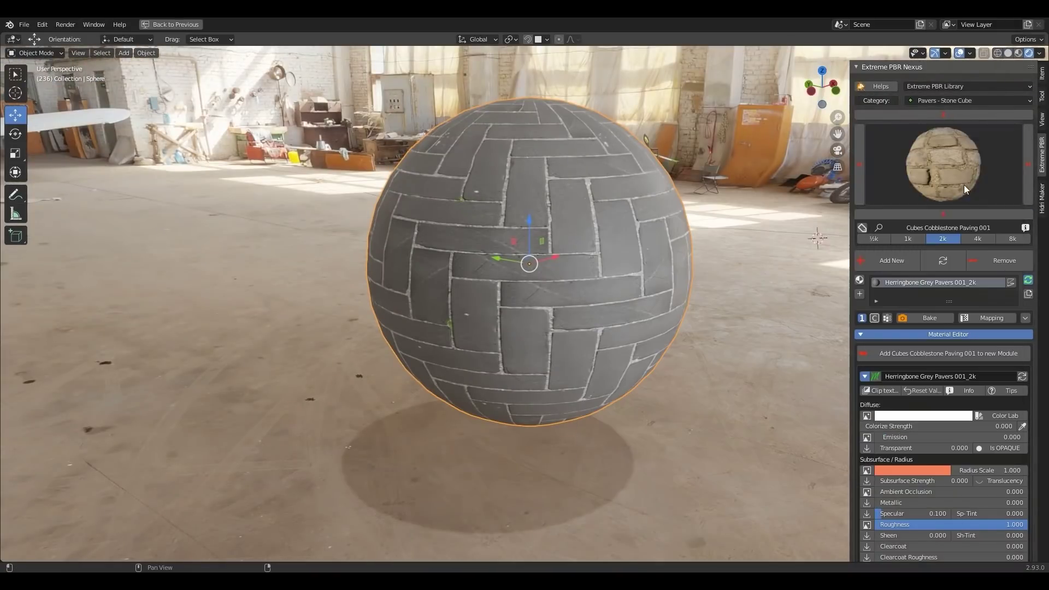
left_click(964, 185)
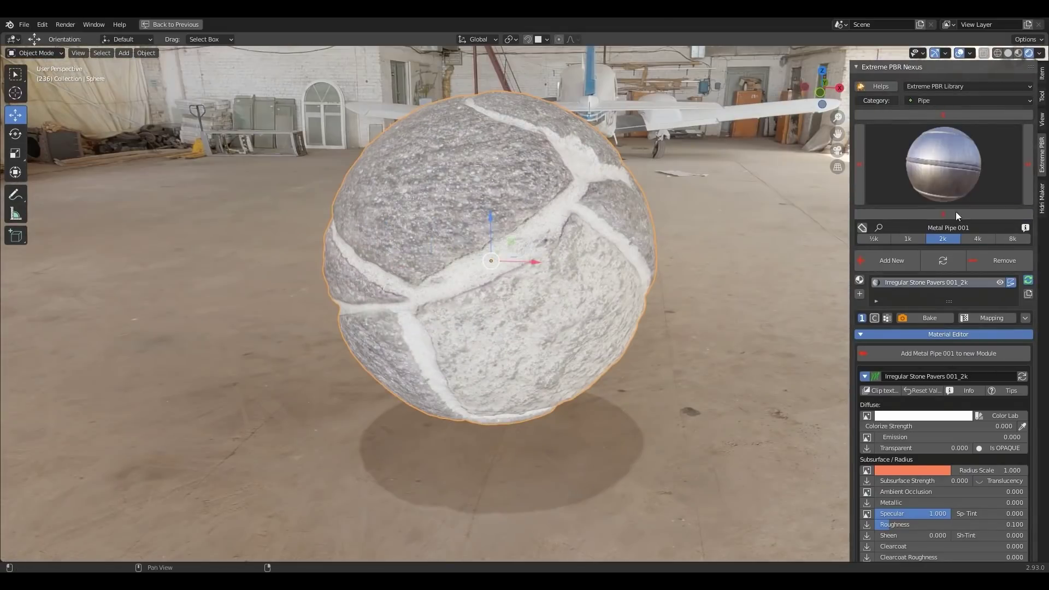
left_click(944, 195)
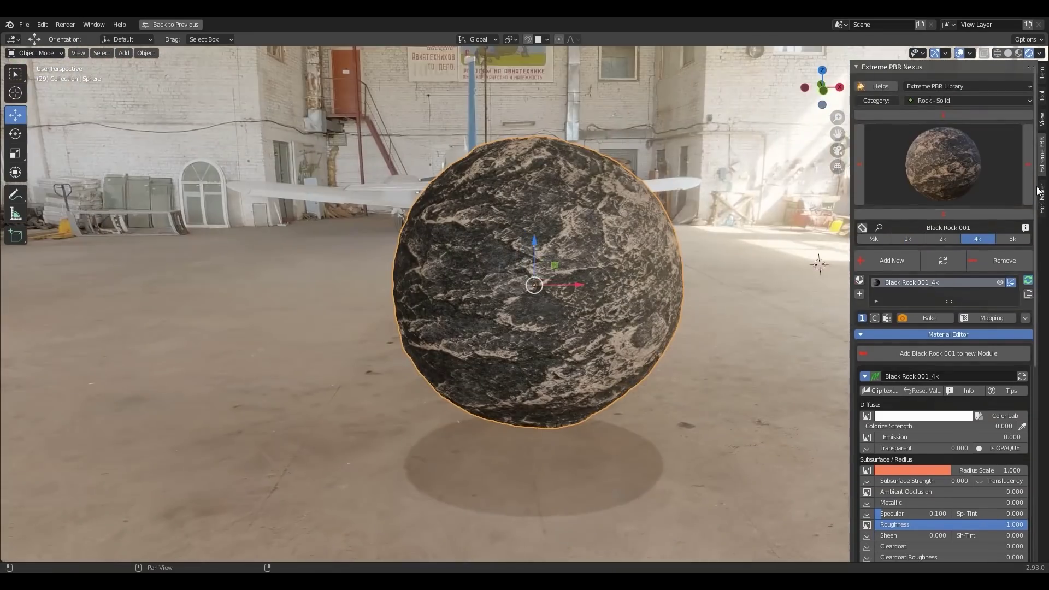
- Apply the Cobblestone Wall 004 material at 2k to the sphere and review its material settings
left_click(967, 100)
left_click(981, 197)
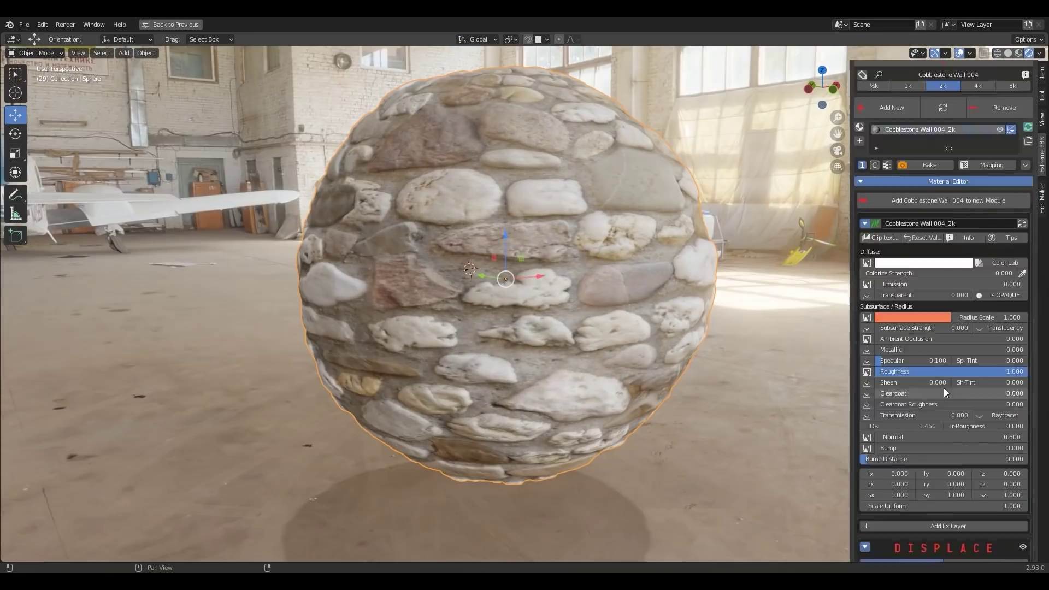
scroll(943, 388, "down", 6)
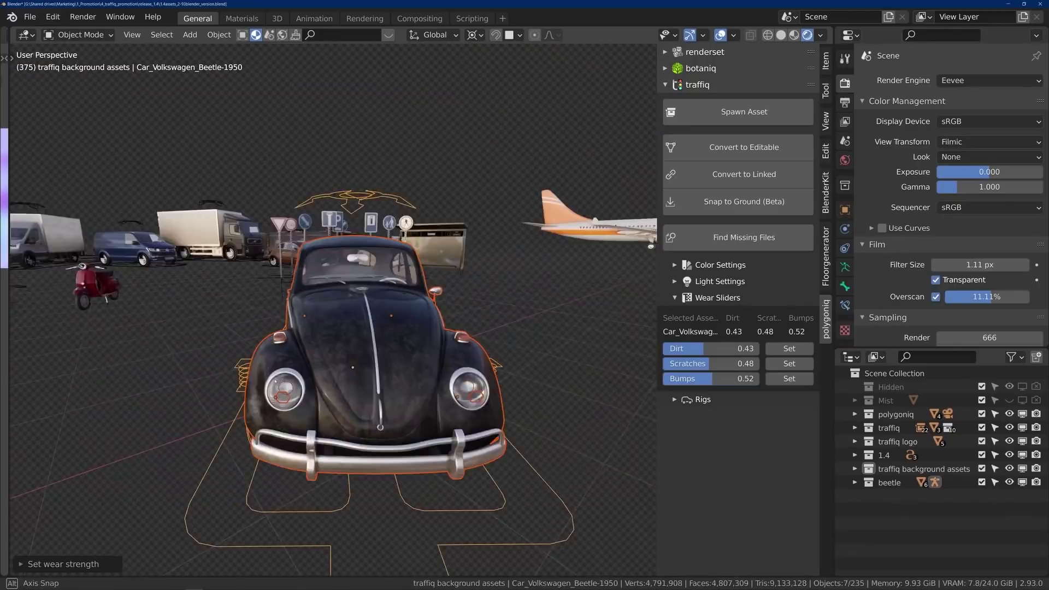
- Set the Beetle's dirt, scratches and bumps wear to 1.00 and its body's bump displacement strength to 3
left_click_drag(705, 348, 749, 348)
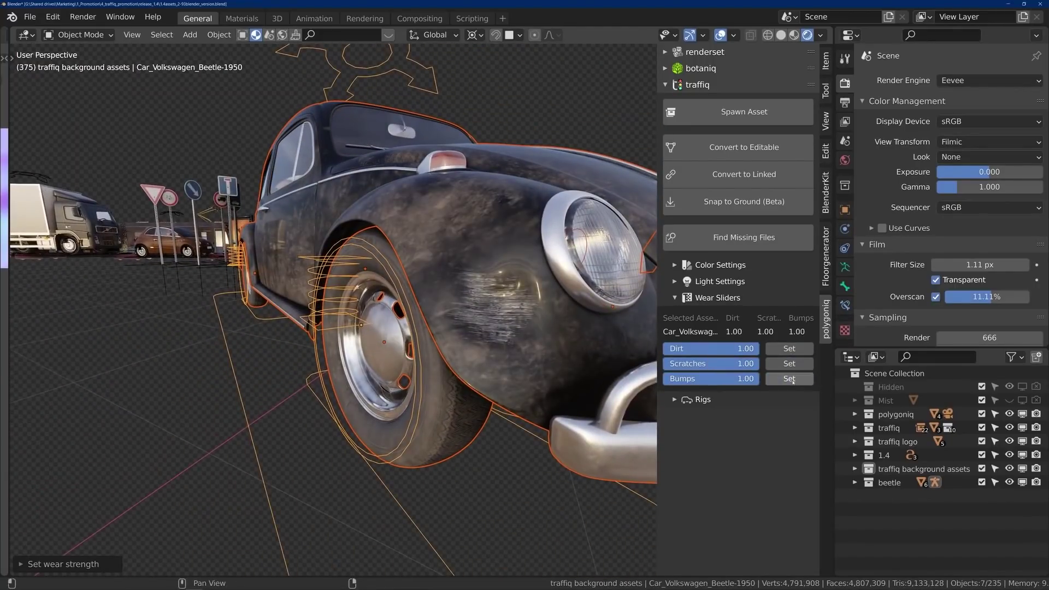
left_click(519, 246)
left_click(844, 229)
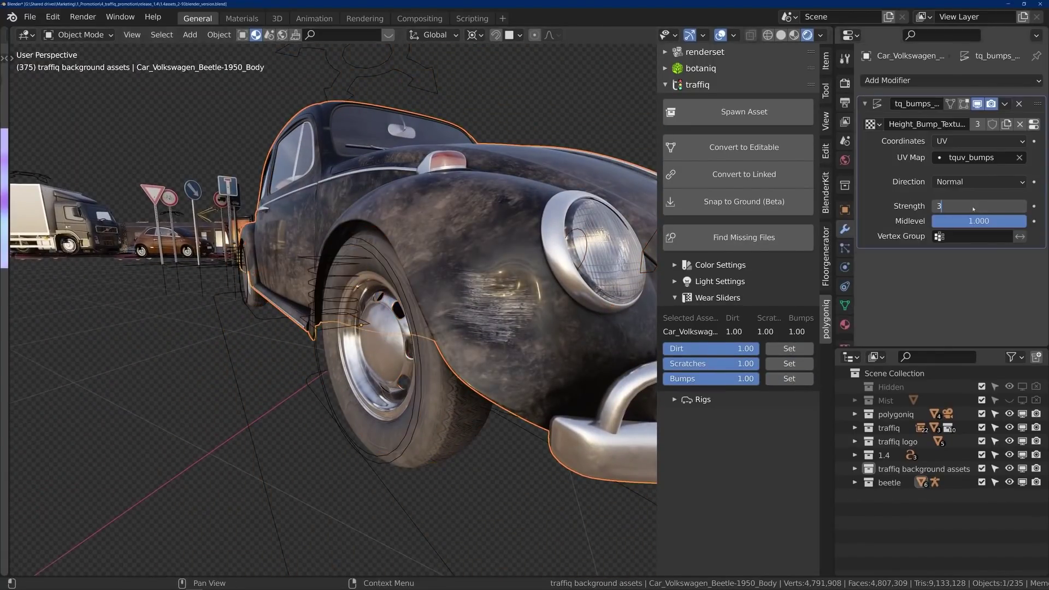
middle_click_drag(629, 240, 331, 266)
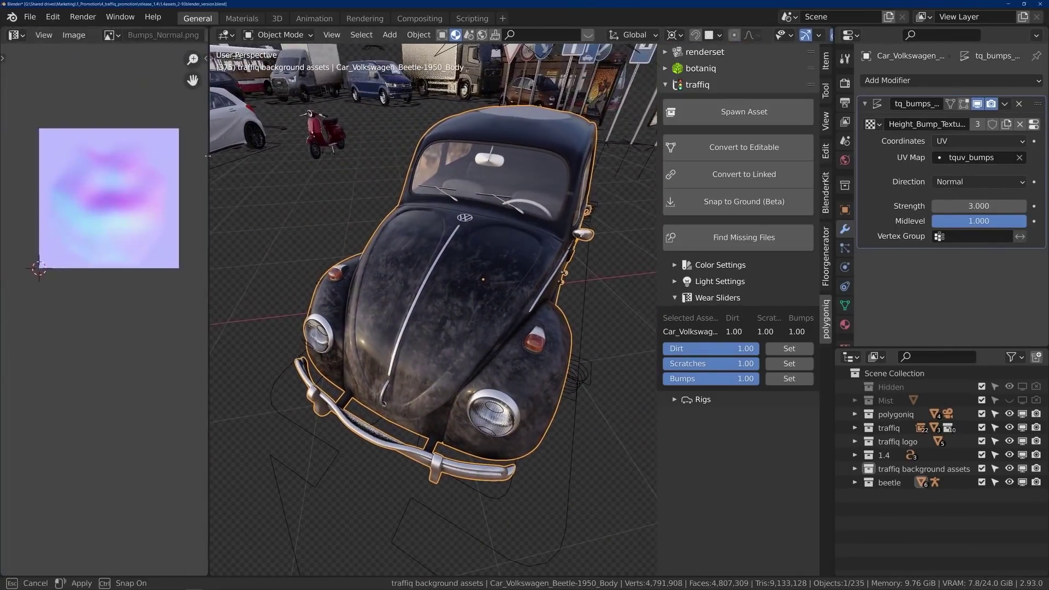
- Remap the Beetle's hood in the tquv_bumps UV map using Project from View (Bounds)
left_click(844, 305)
left_click(902, 310)
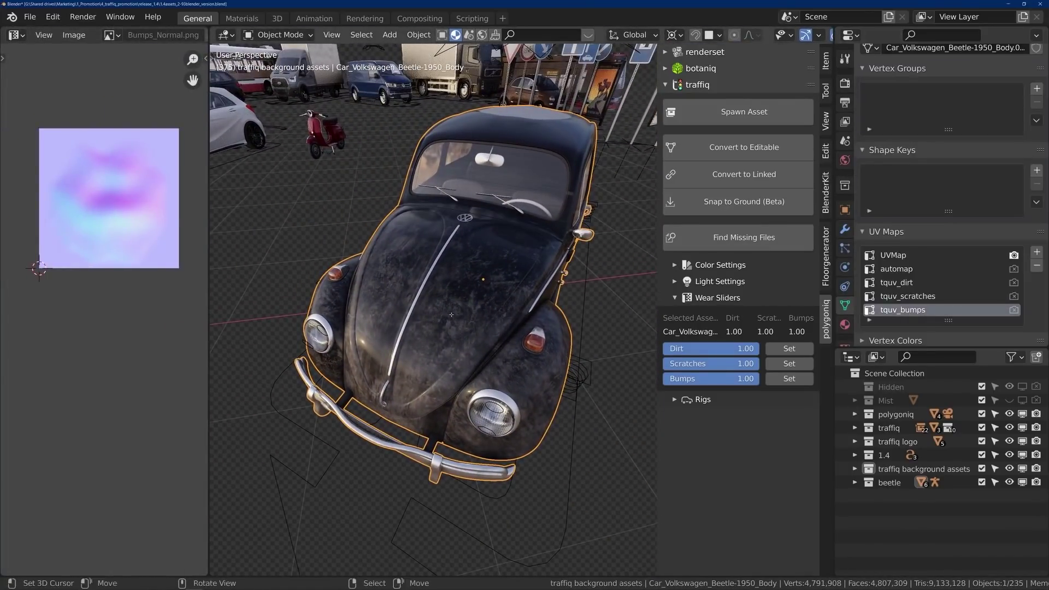
key("Tab")
key("l")
middle_click_drag(451, 315, 500, 322)
key("u")
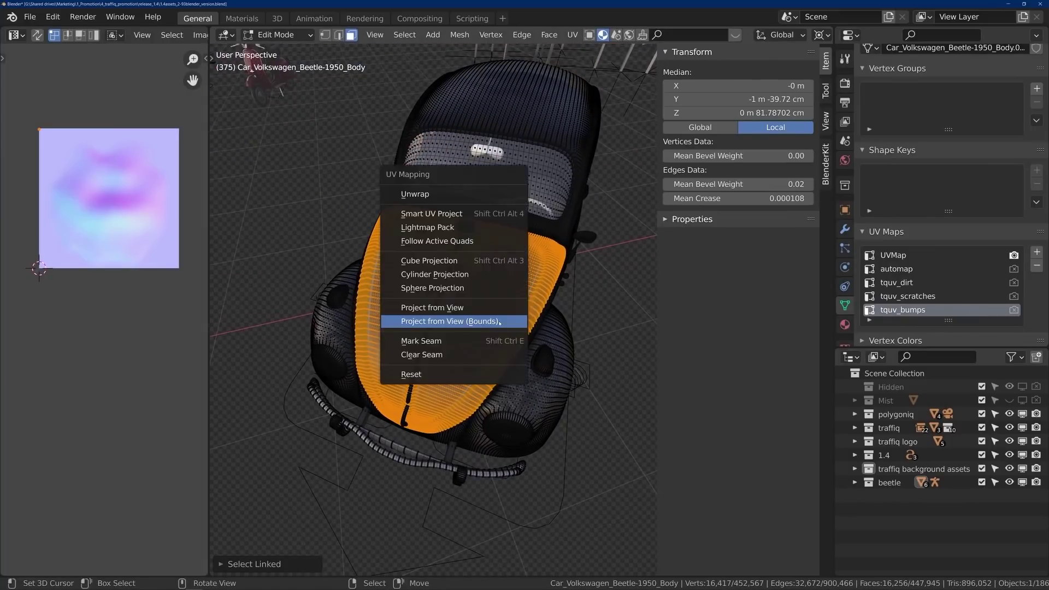
left_click(499, 322)
key("Return")
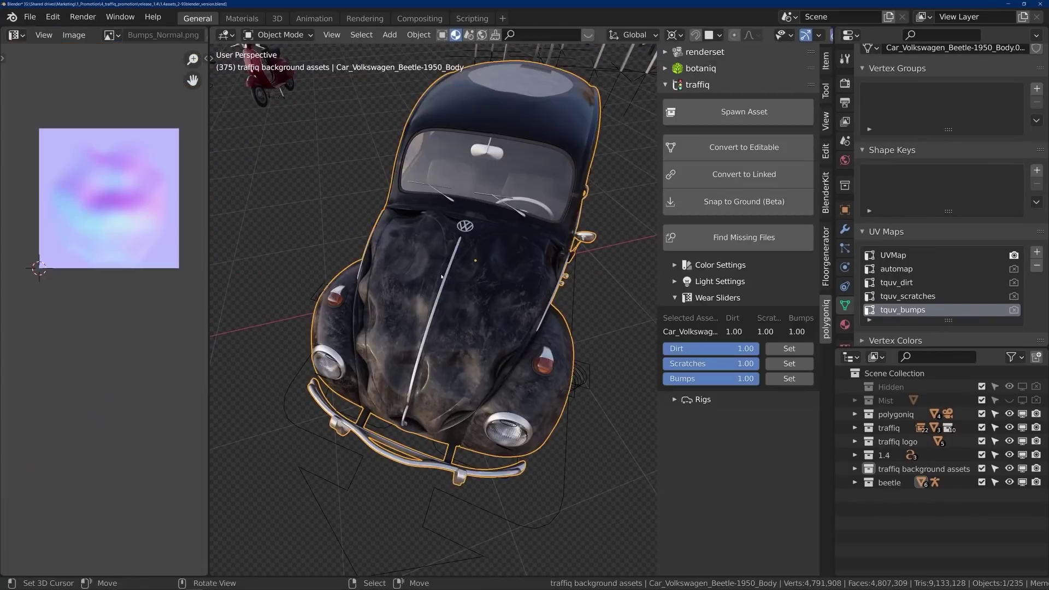
- Set the strength of the car body's tq_bumps displacement modifier to 1
middle_click_drag(421, 261, 464, 256)
left_click(844, 228)
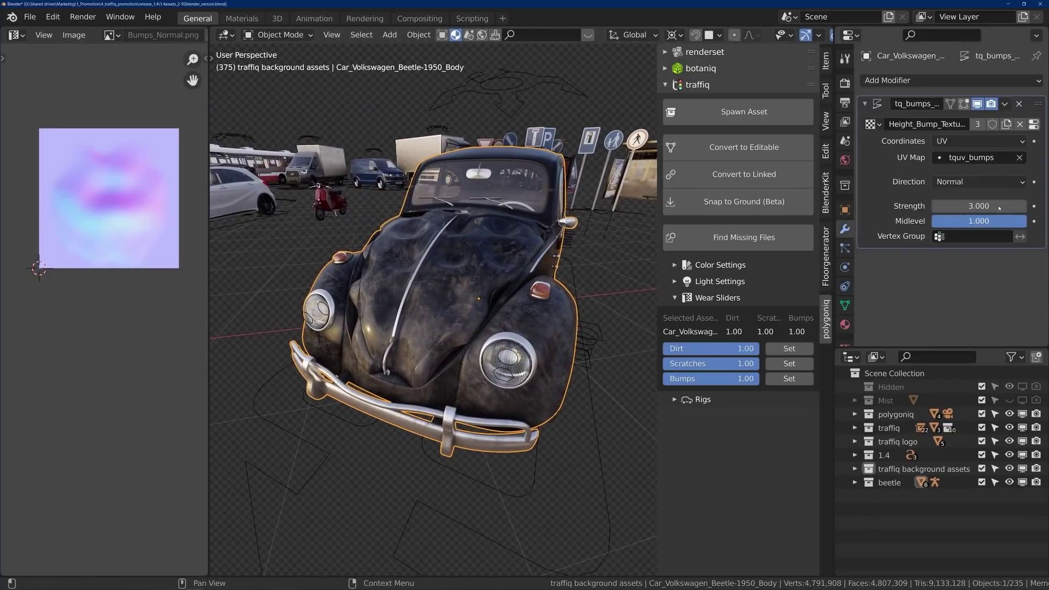
left_click(991, 206)
type("1")
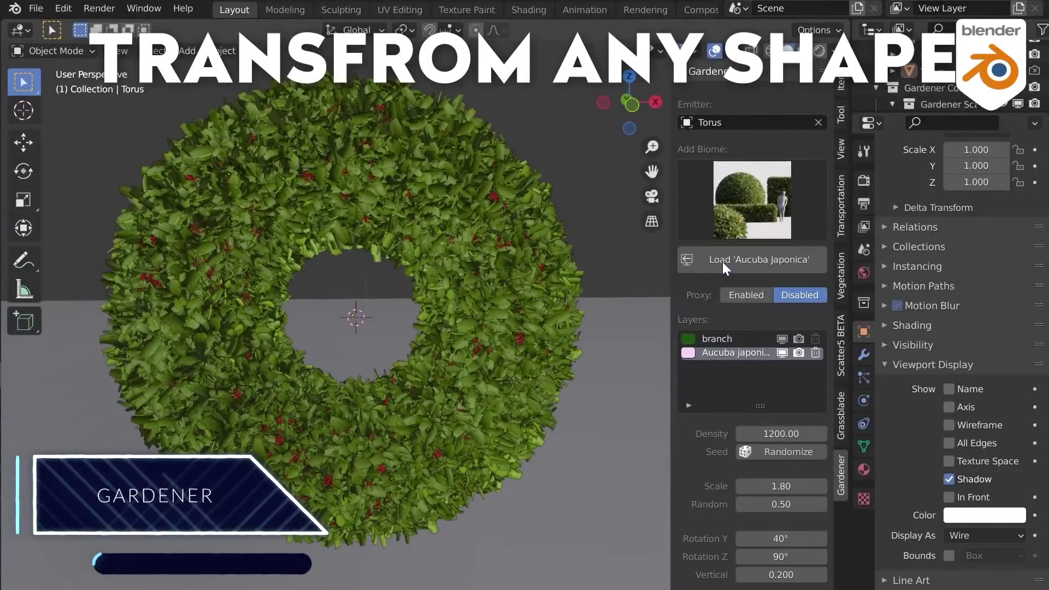
- Preview the Aucuba Japonica hedge torus in rendered shading and compare viewport shading modes up close
key("z")
left_click(369, 213)
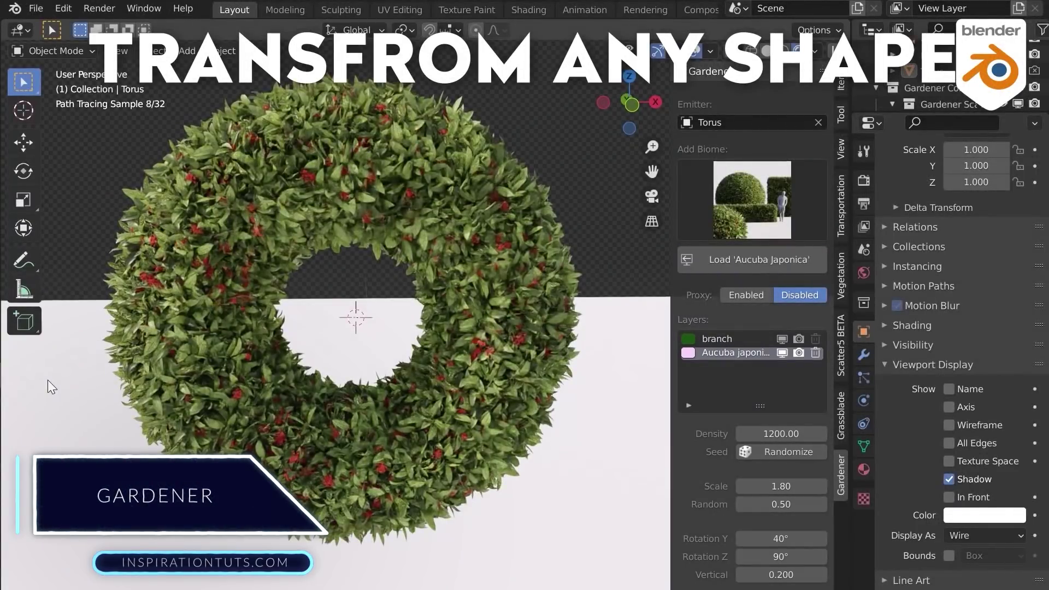
key("z")
left_click(320, 385)
scroll(349, 393, "up", 6)
key("z")
left_click(366, 339)
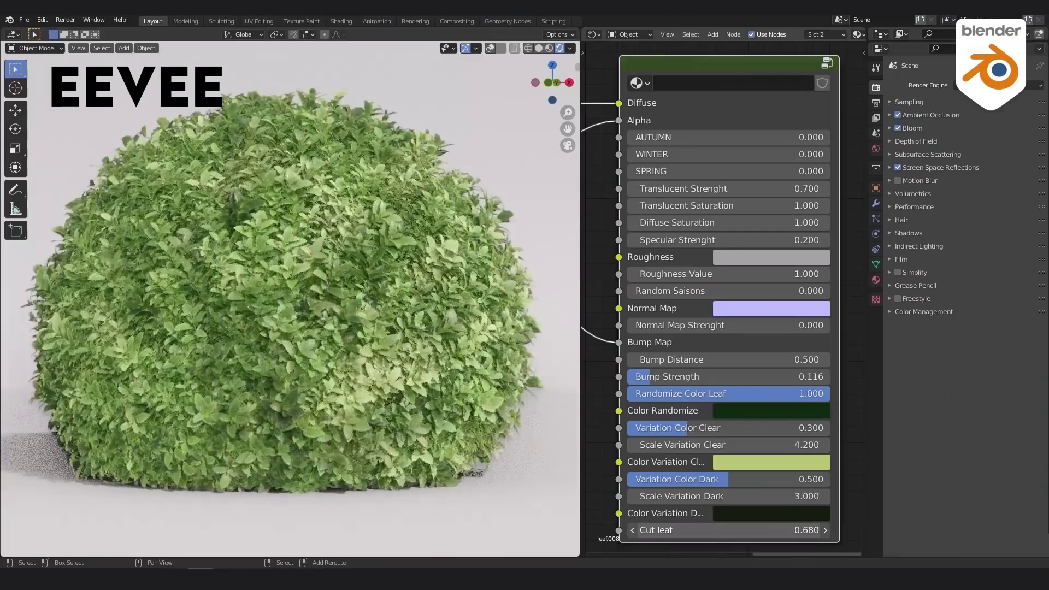
- Browse the hedge and shrub biomes in the Gardener add-on and the Scatter5 biome library
left_click(979, 121)
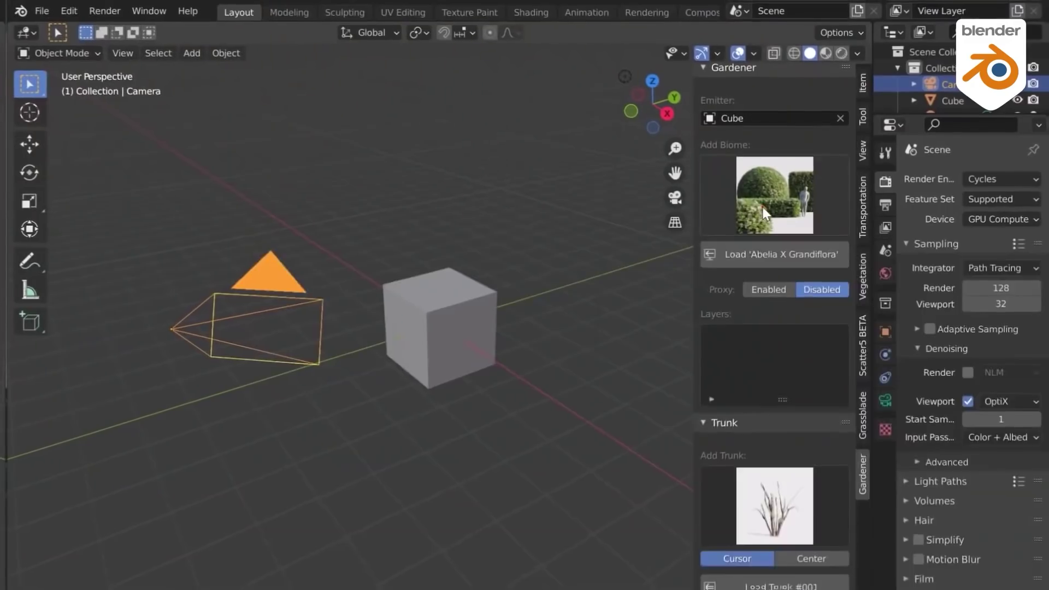
left_click(765, 205)
scroll(691, 488, "down", 10)
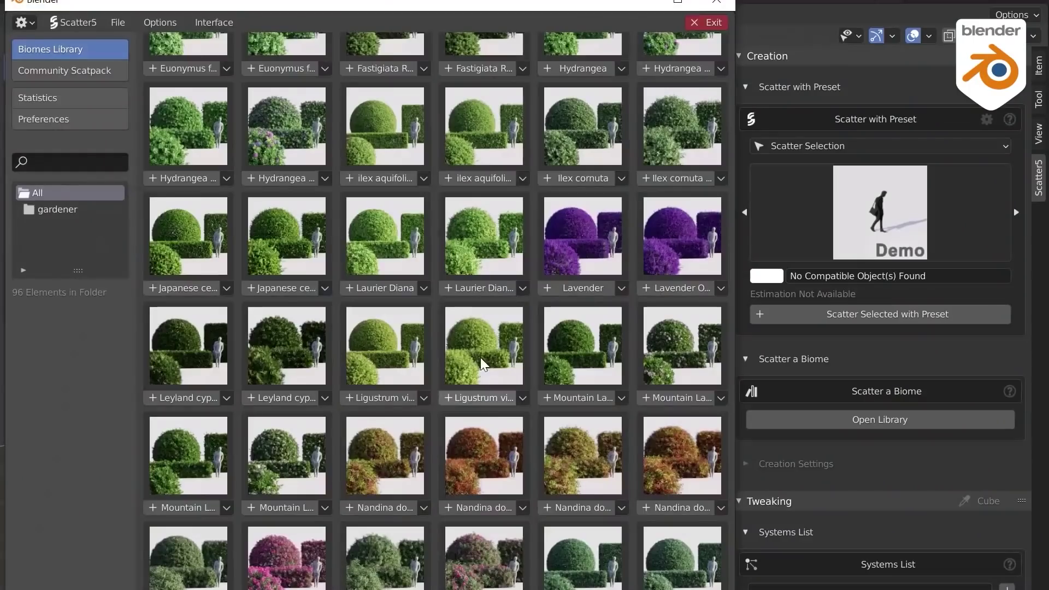
scroll(483, 347, "down", 6)
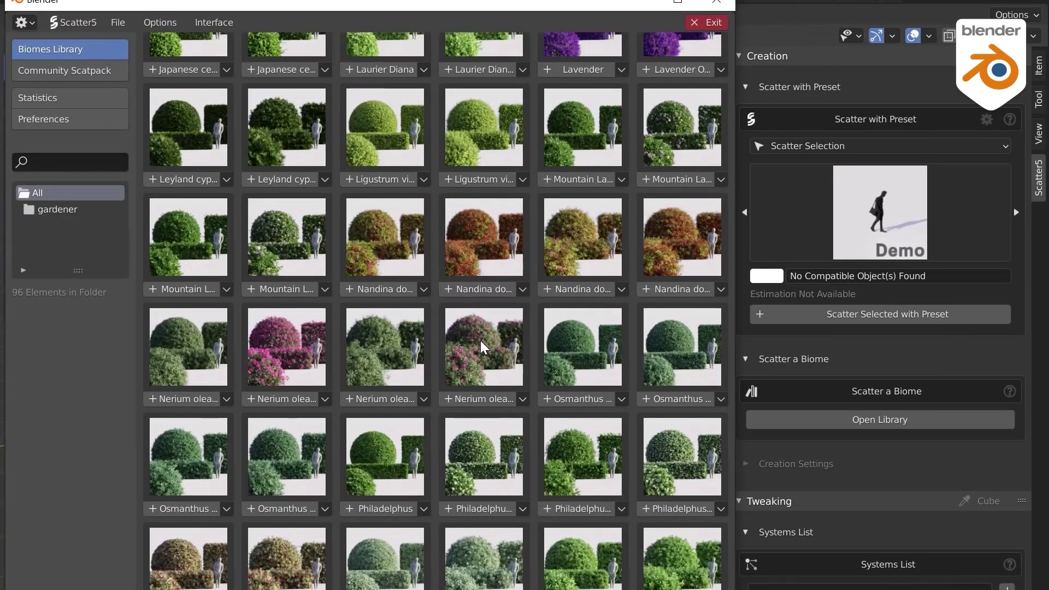
scroll(483, 347, "down", 6)
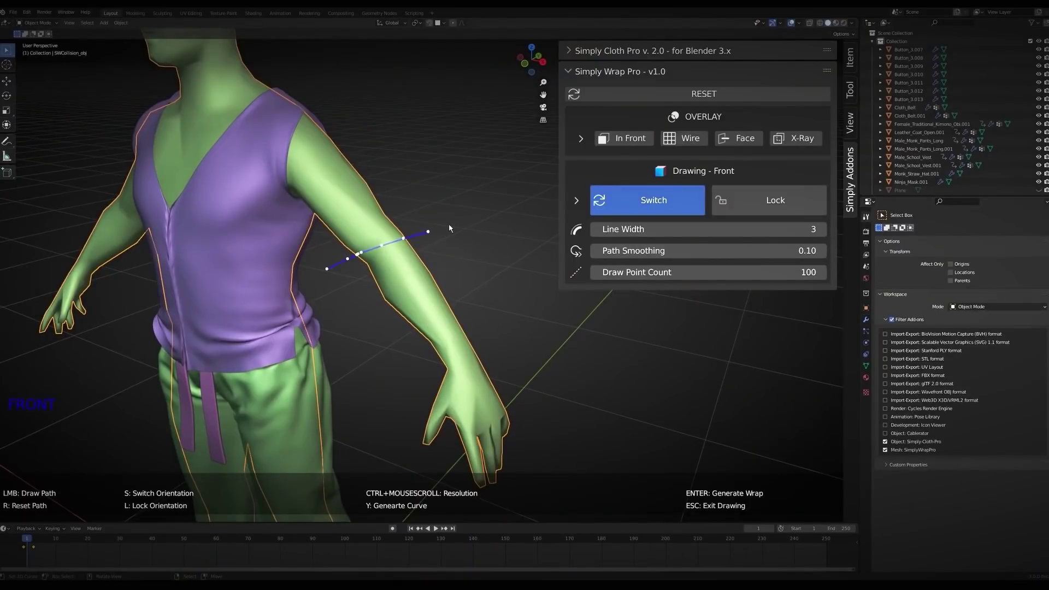
- Draw a zigzag wrap path around the character's forearm, alternating the drawing orientation between front and back
key("s")
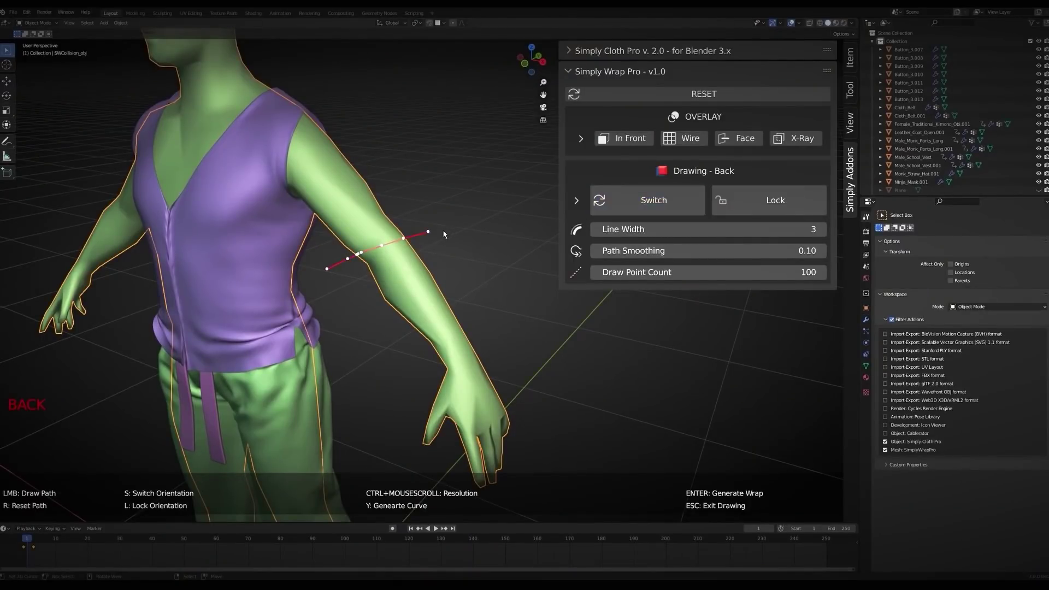
left_click(442, 230)
left_click(338, 299)
key("s")
left_click(455, 253)
key("s")
left_click(360, 340)
key("s")
left_click(475, 290)
key("s")
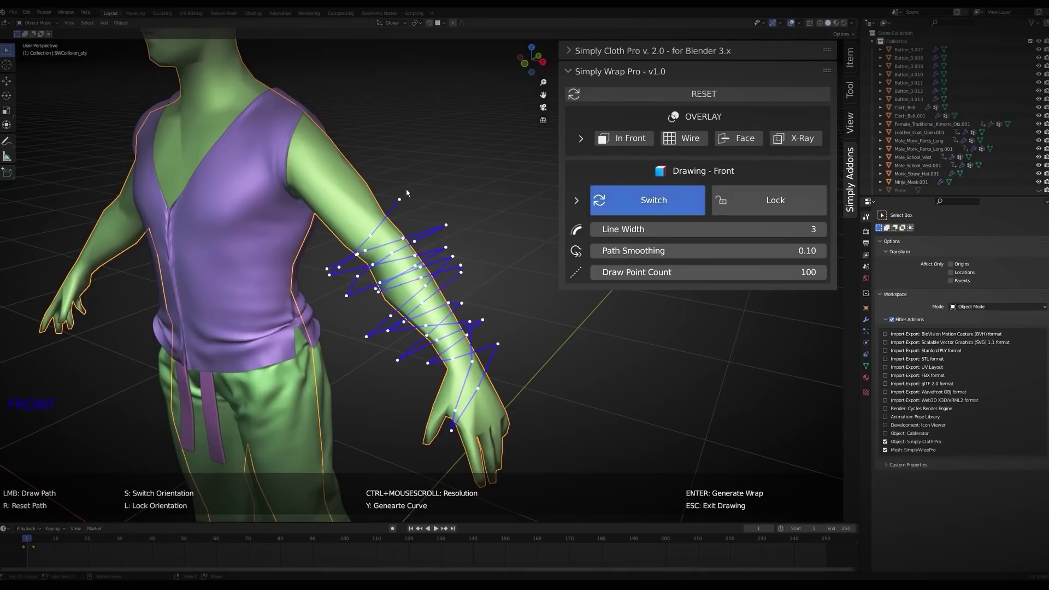
- Raise the wrap path's resolution and generate the forearm wrap, adjusting its twist
scroll(407, 271, "up", 3, "ctrl")
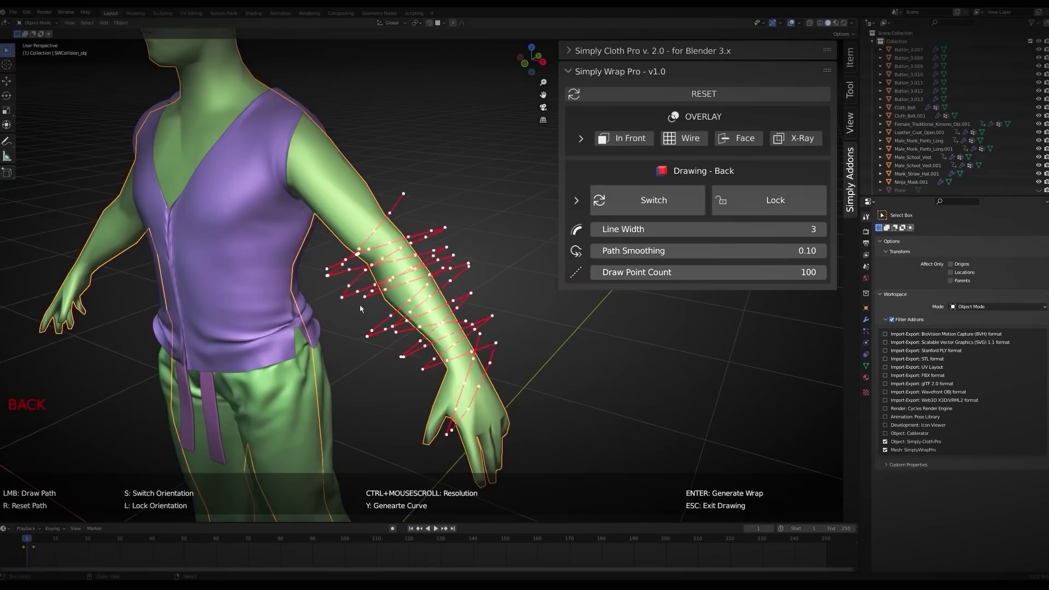
key("Return")
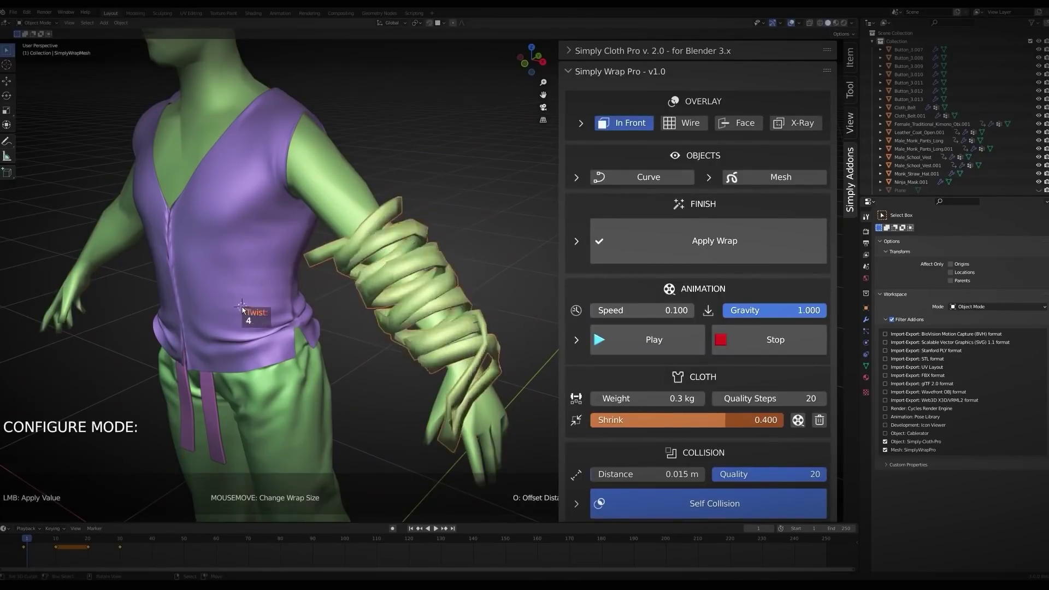
scroll(405, 318, "up", 3)
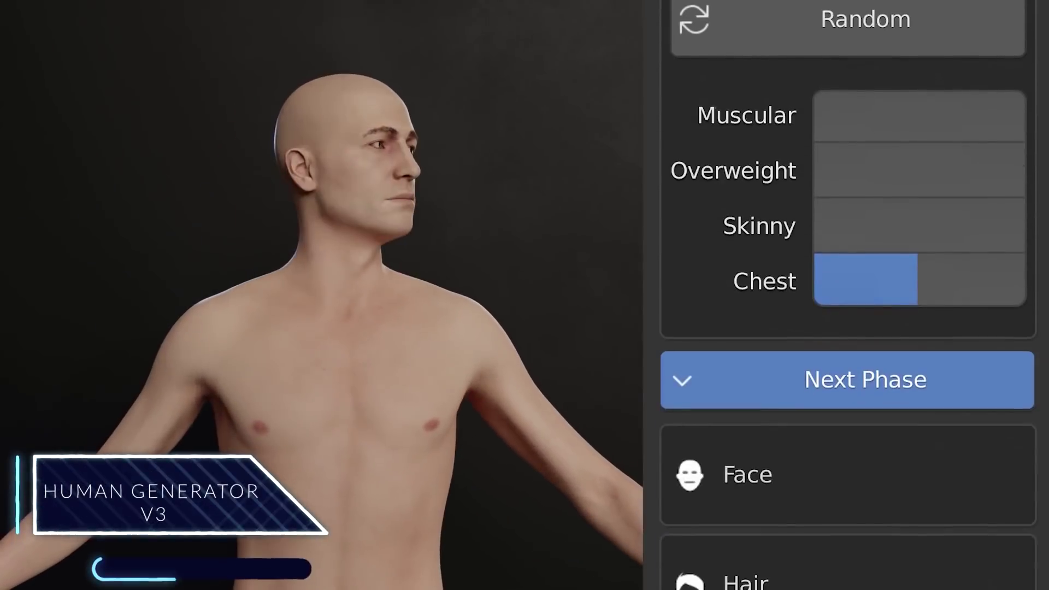
- Set the human's Overweight value to its maximum and open the face settings
left_click_drag(844, 166, 1024, 168)
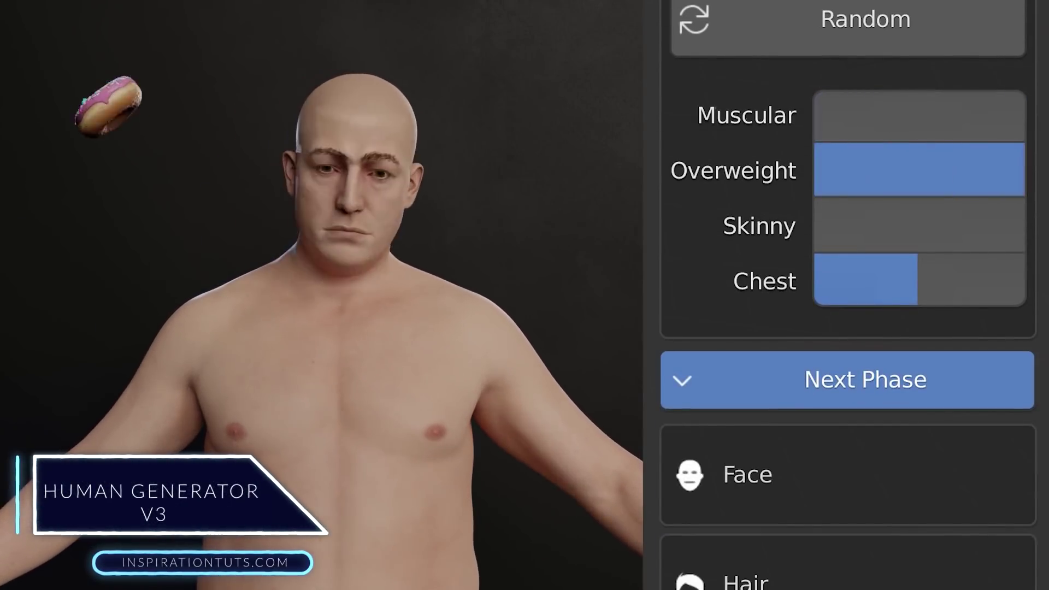
scroll(843, 328, "down", 10)
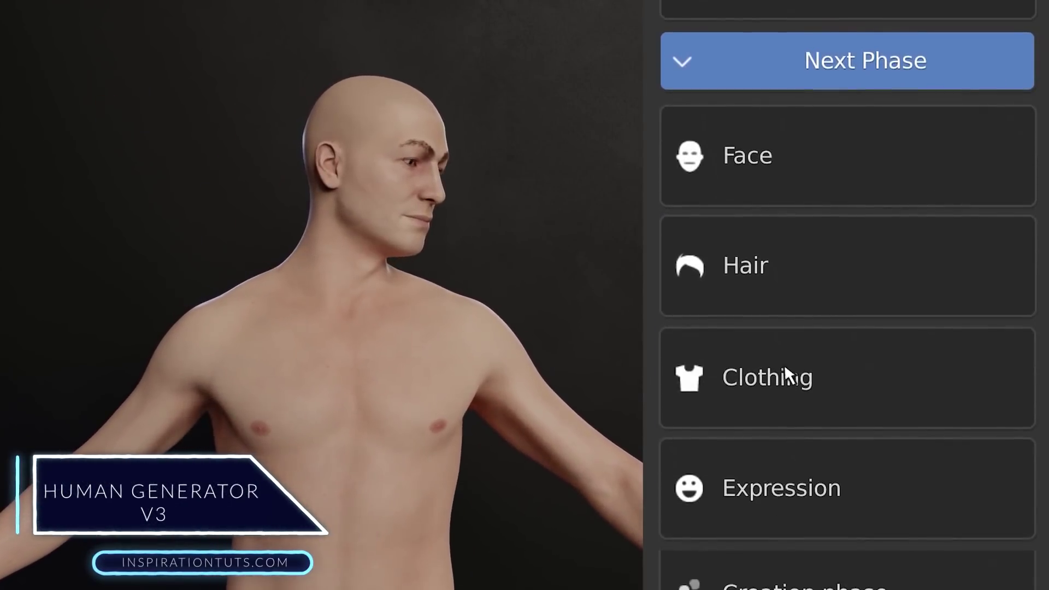
left_click(775, 161)
left_click(792, 236)
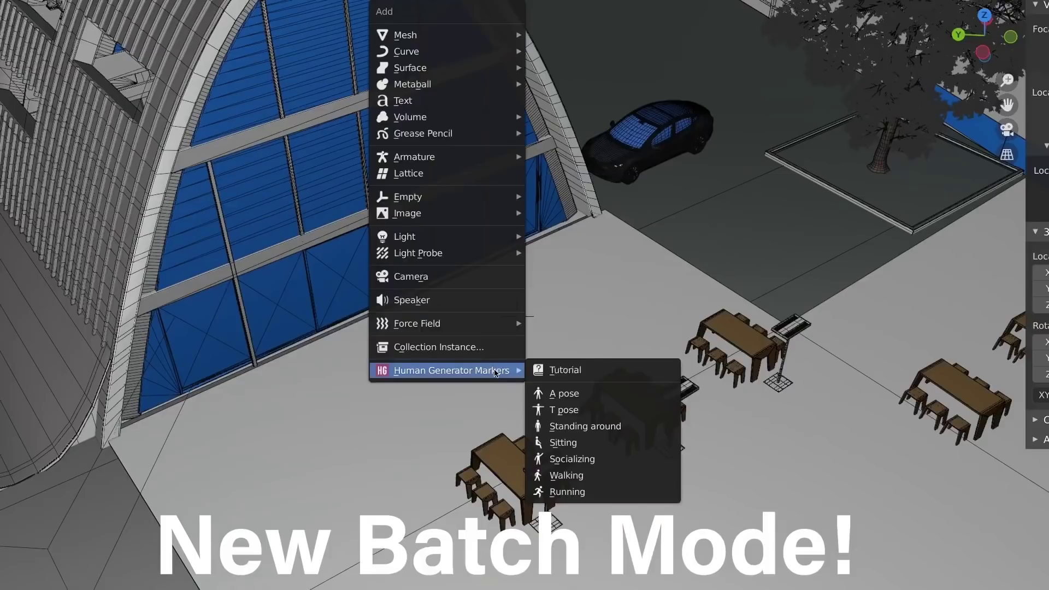
- Add Standing around human markers in front of the glass facade, rotating the last one 37° about the Z axis
left_click(570, 426)
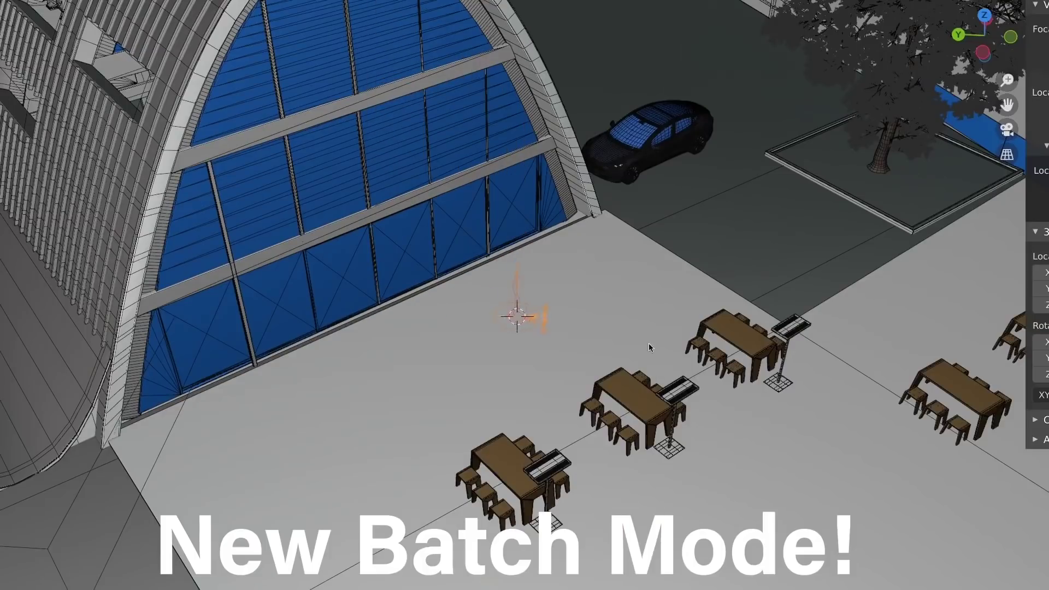
left_click(691, 328)
key("r")
key("z")
left_click(350, 476)
- Add a Socializing human marker between the facade and the tables and rotate it about the Z axis
right_click(581, 345, "shift")
key("shift+a")
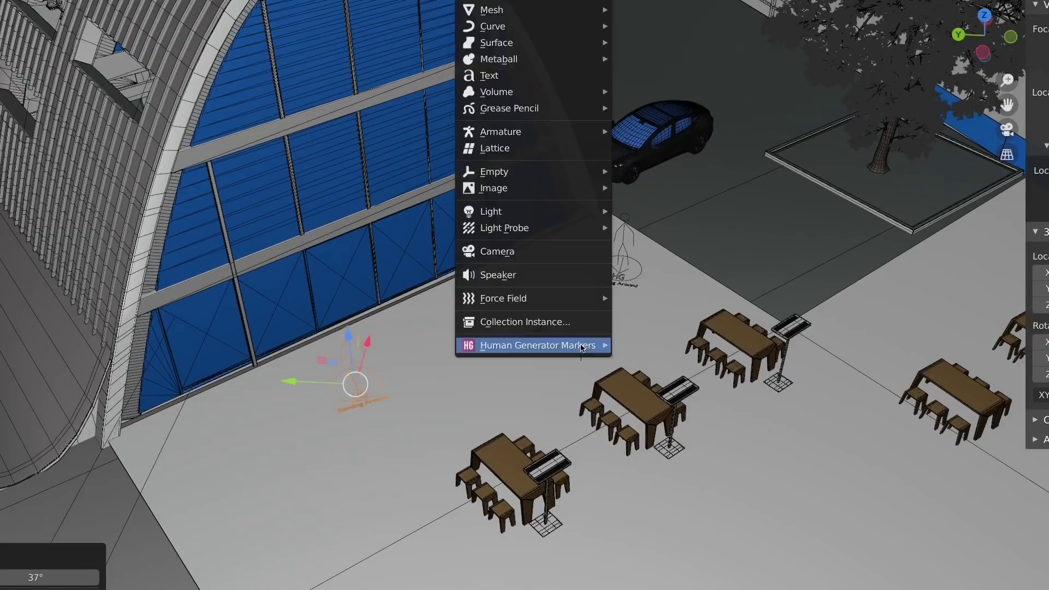
mouse_move(581, 345)
left_click(669, 431)
key("r")
key("z")
left_click(602, 399)
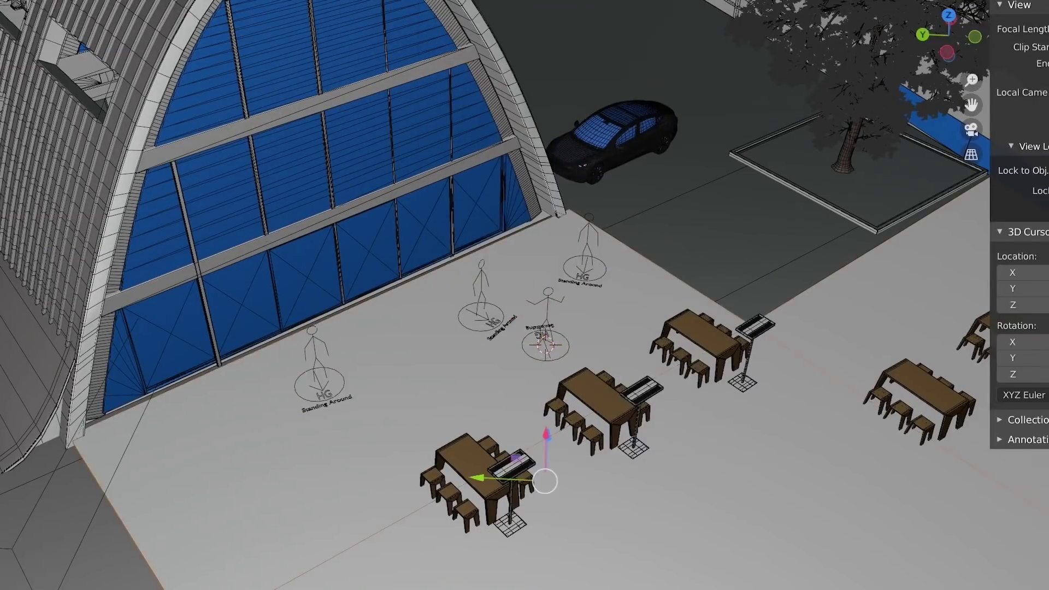
- Generate humans in batch at all markers with Hair and Clothing enabled and Expression disabled
left_click(1042, 65)
left_click(935, 6)
left_click(916, 154)
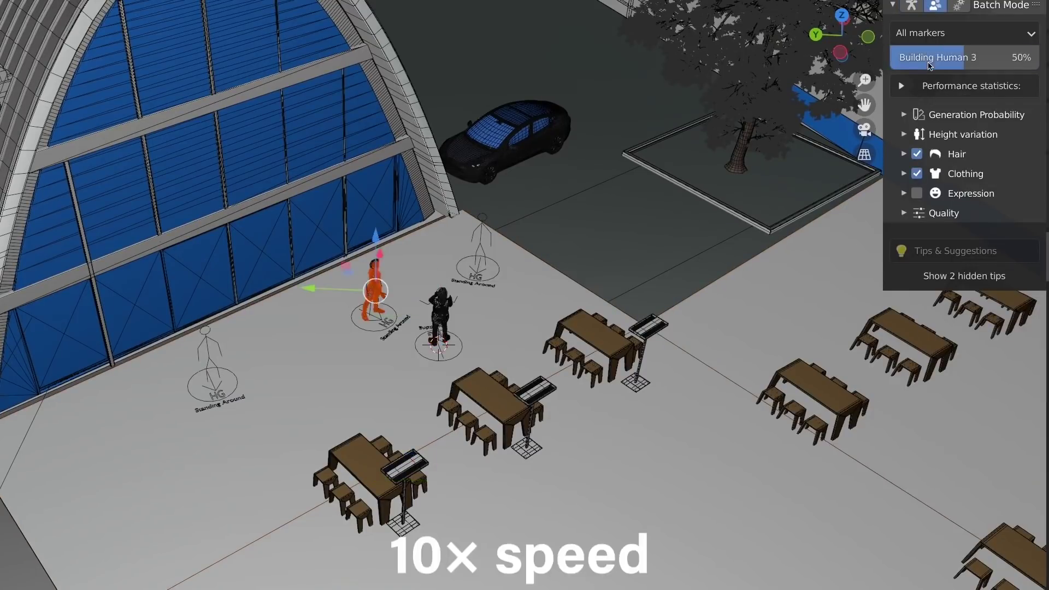
scroll(550, 306, "up", 3)
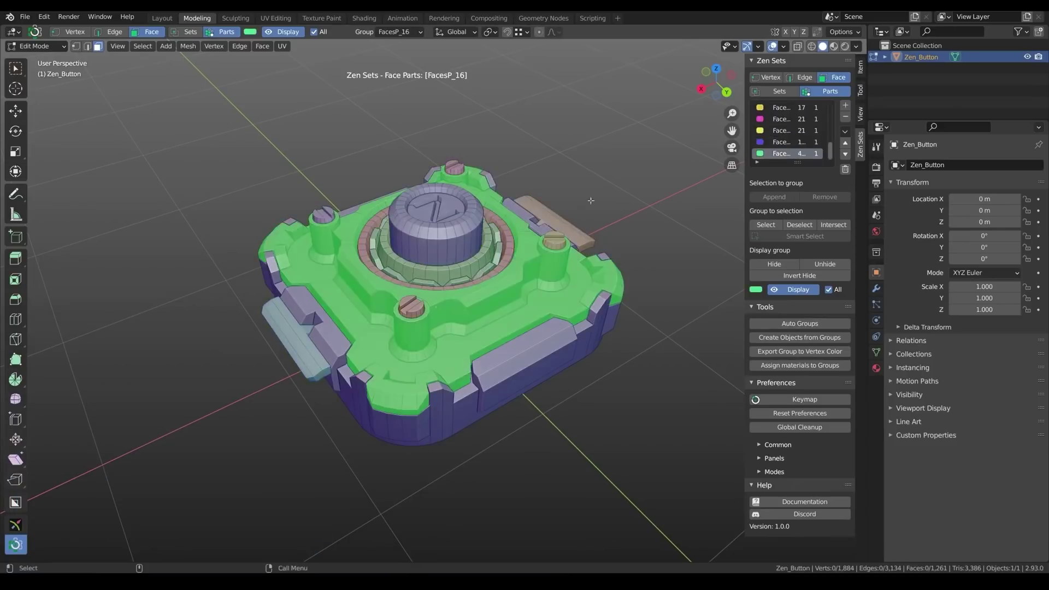
- Isolate a single screw head's face part and the four screw heads' parts, restoring the full Zen_Button model after each
left_click(555, 239, "ctrl")
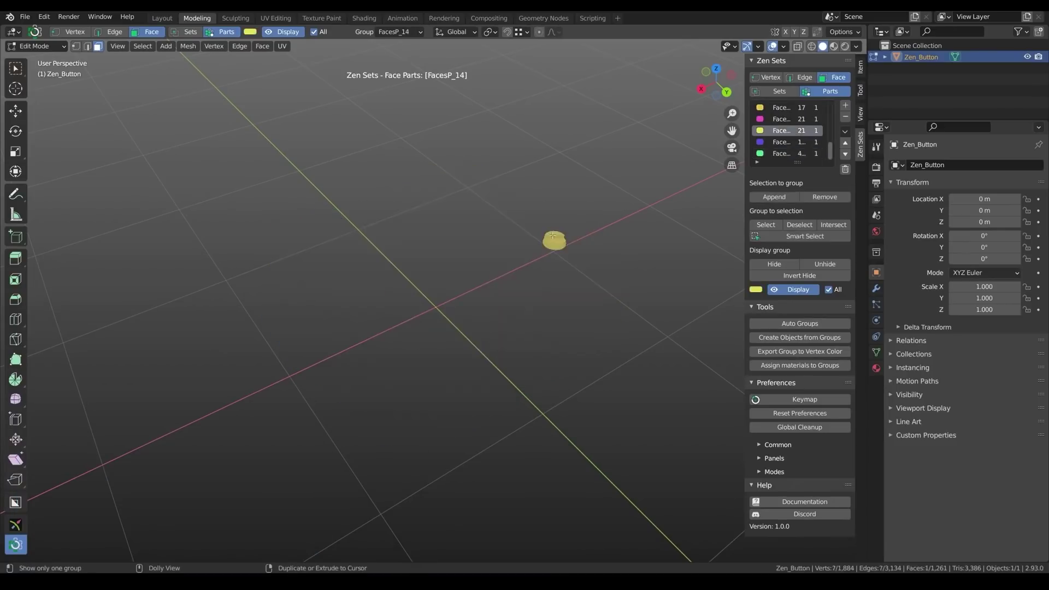
left_click(577, 259)
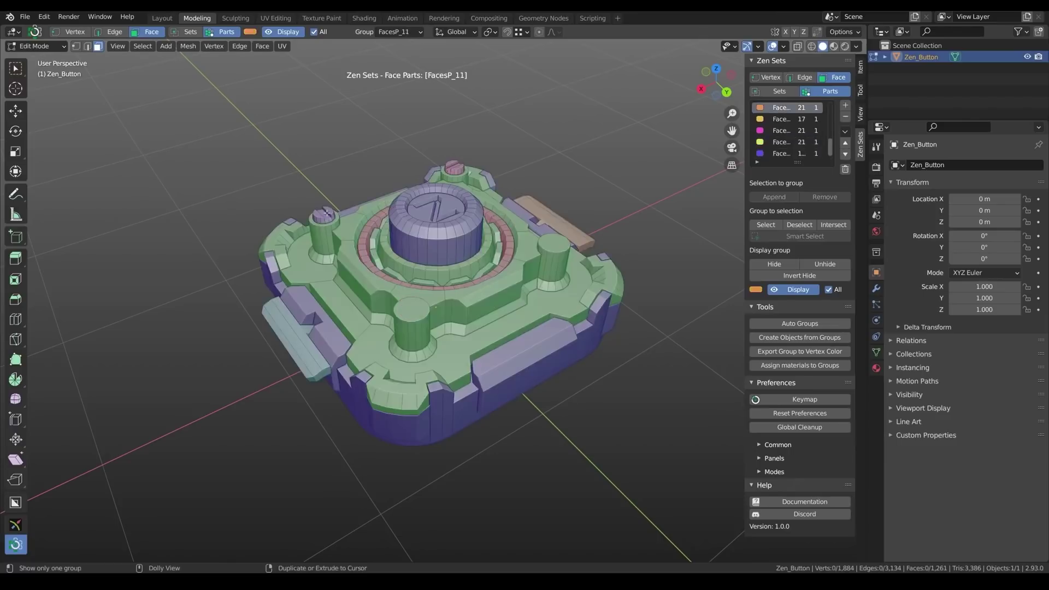
left_click(552, 245, "ctrl")
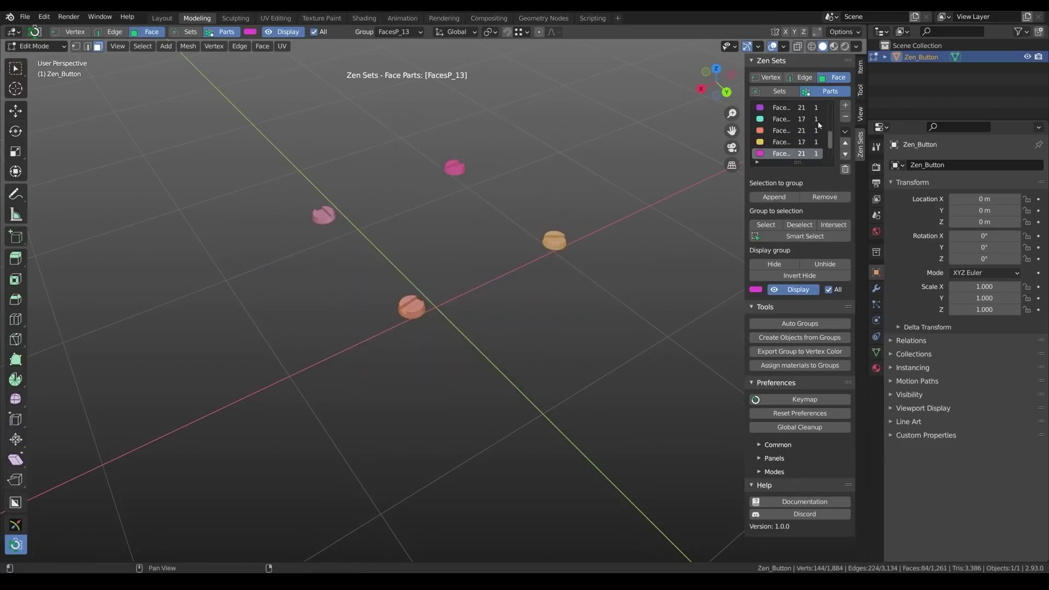
left_click(606, 181)
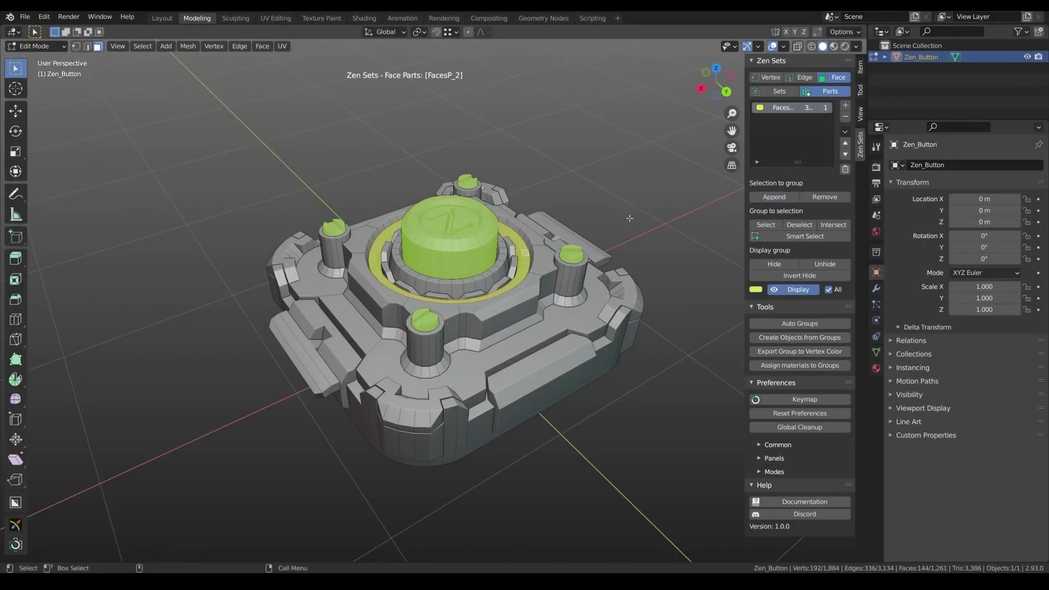
- Invert the hiding of the face part covering the central button, its ring and the screw heads
left_click(799, 275)
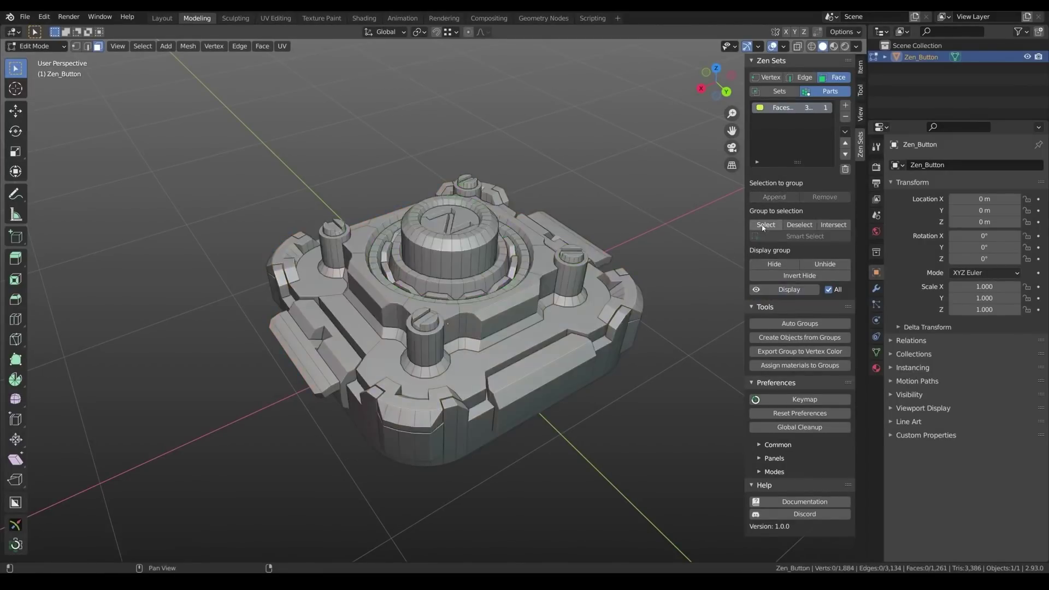
left_click(640, 211)
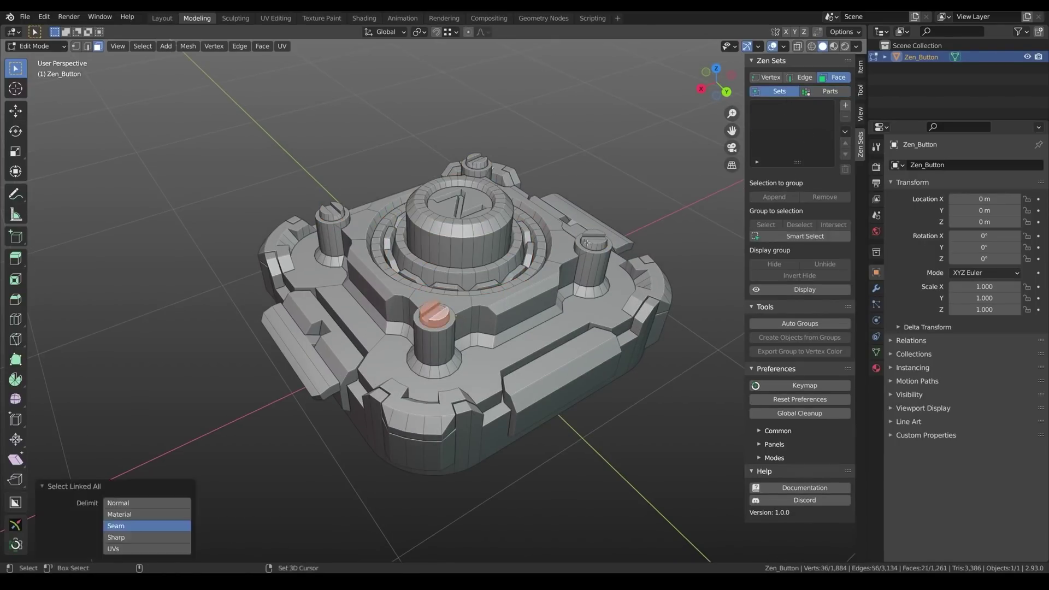
- Create one face set from the four screw heads and a second from the seam-delimited linked selection including the central button
left_click(845, 106)
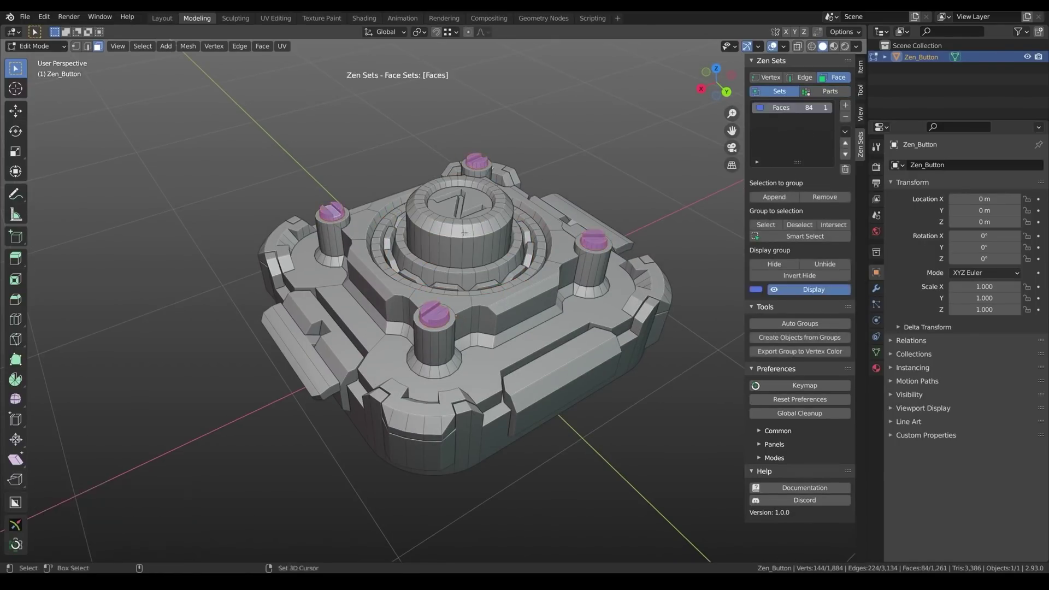
key("l")
left_click(845, 106)
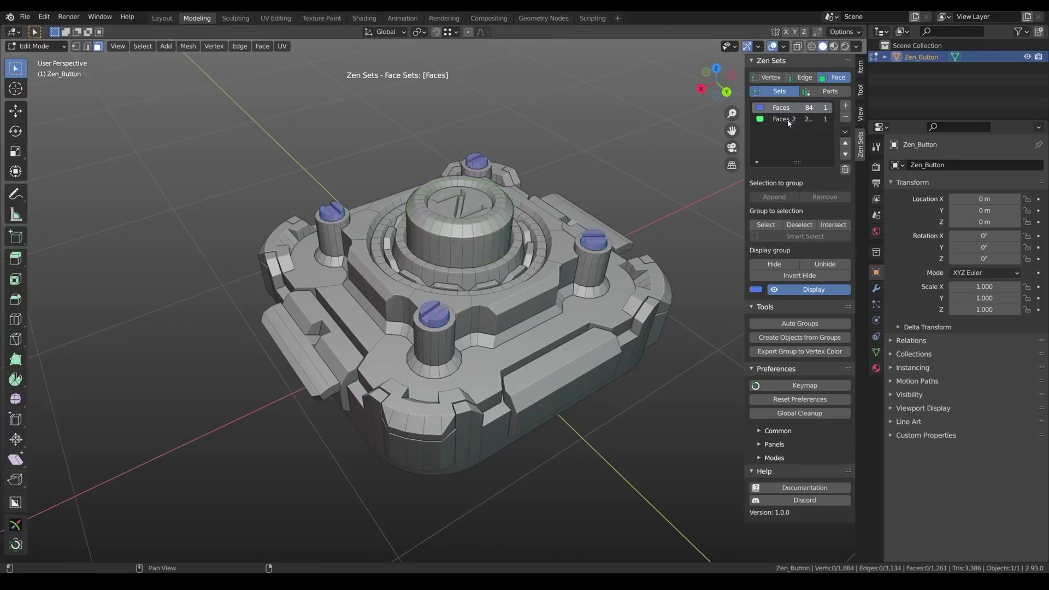
- Switch to face Parts and create one group from the four screw heads and another from the screw heads plus central button
left_click(829, 93)
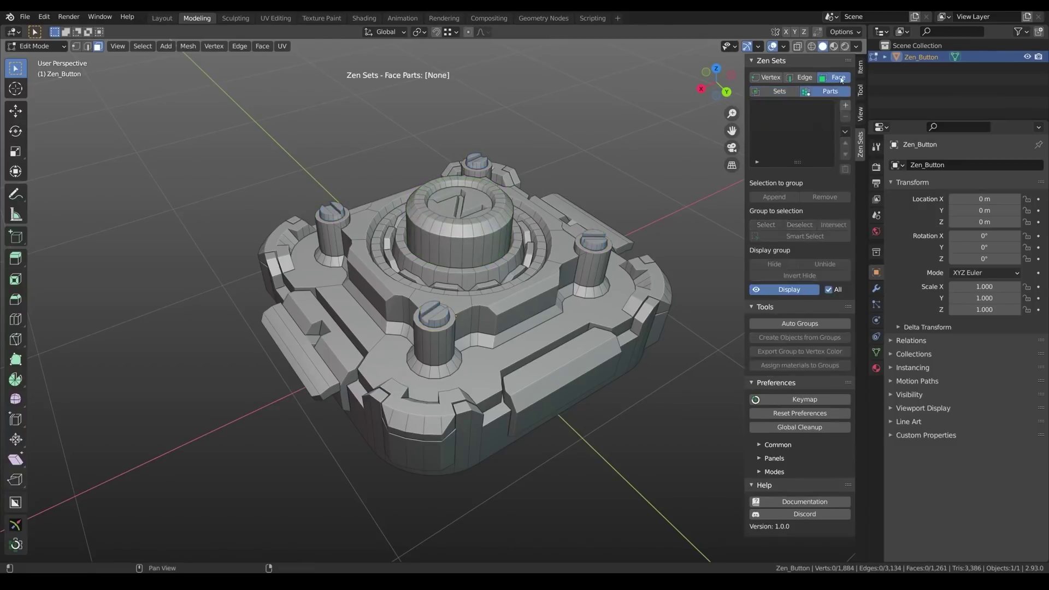
key("l")
left_click(845, 107)
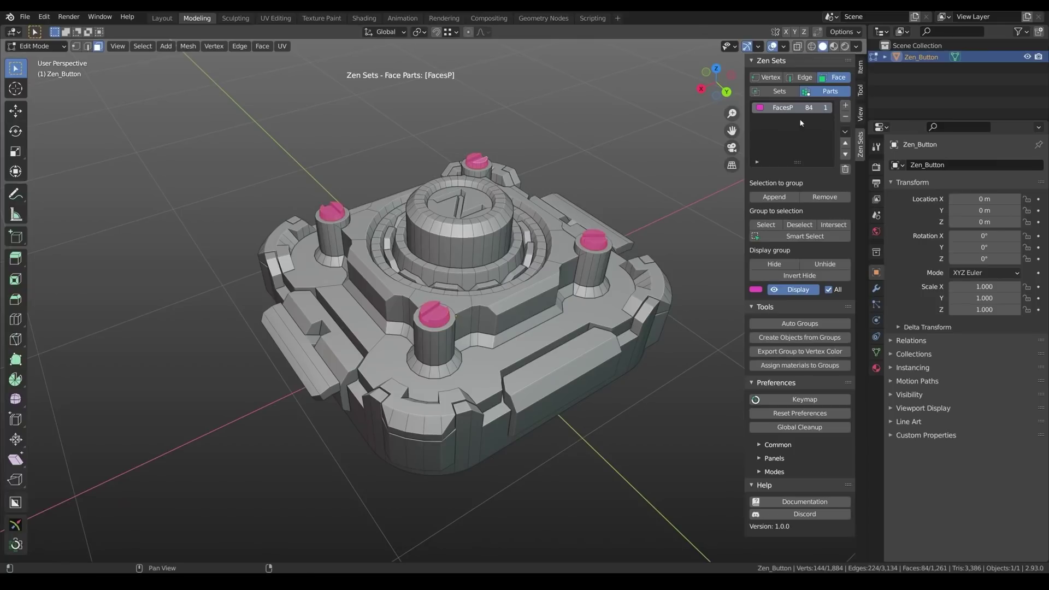
key("ctrl+l")
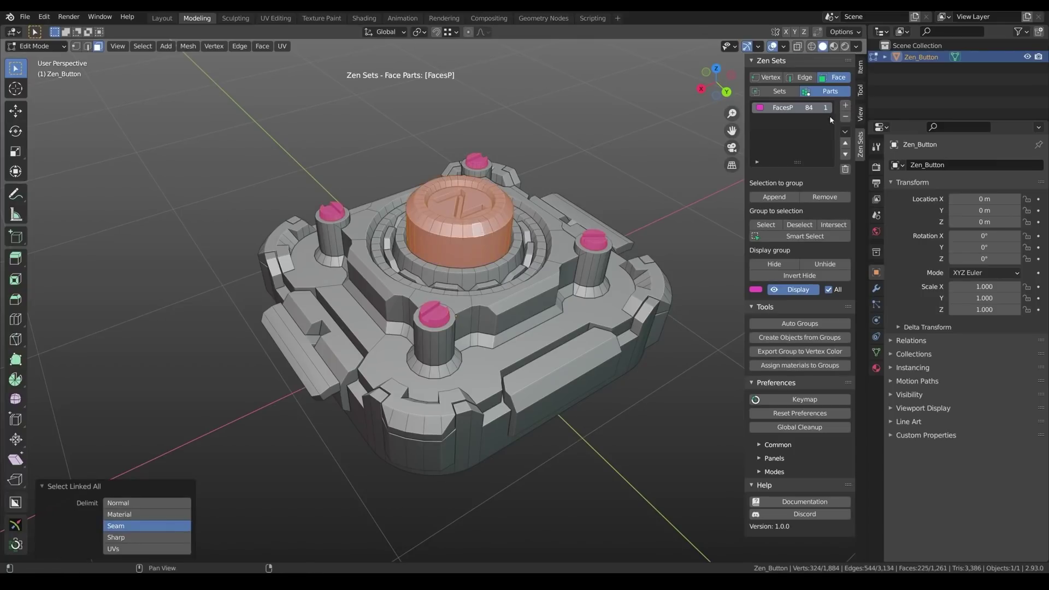
left_click(845, 106)
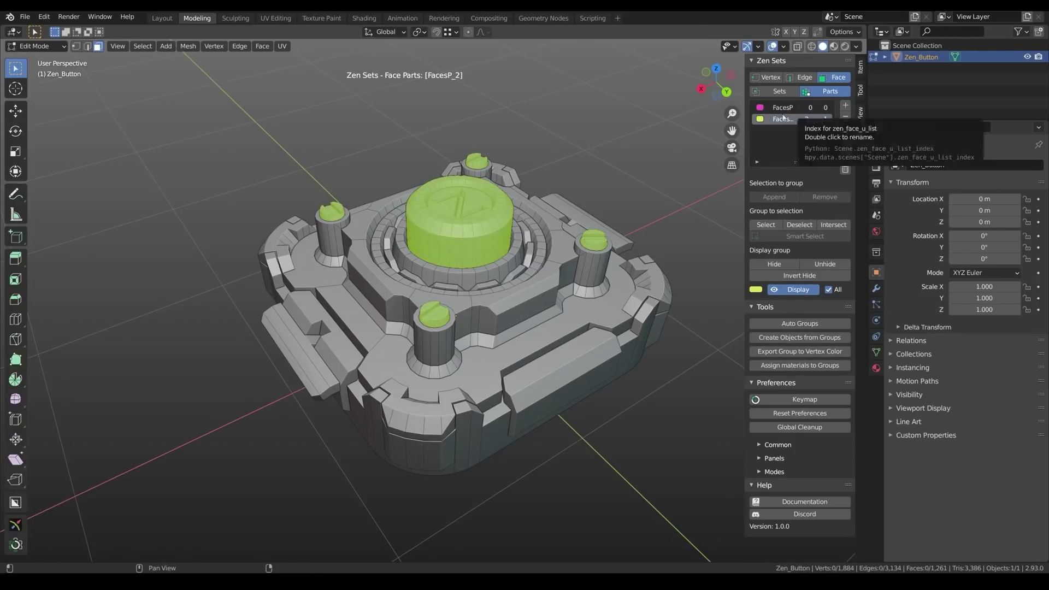